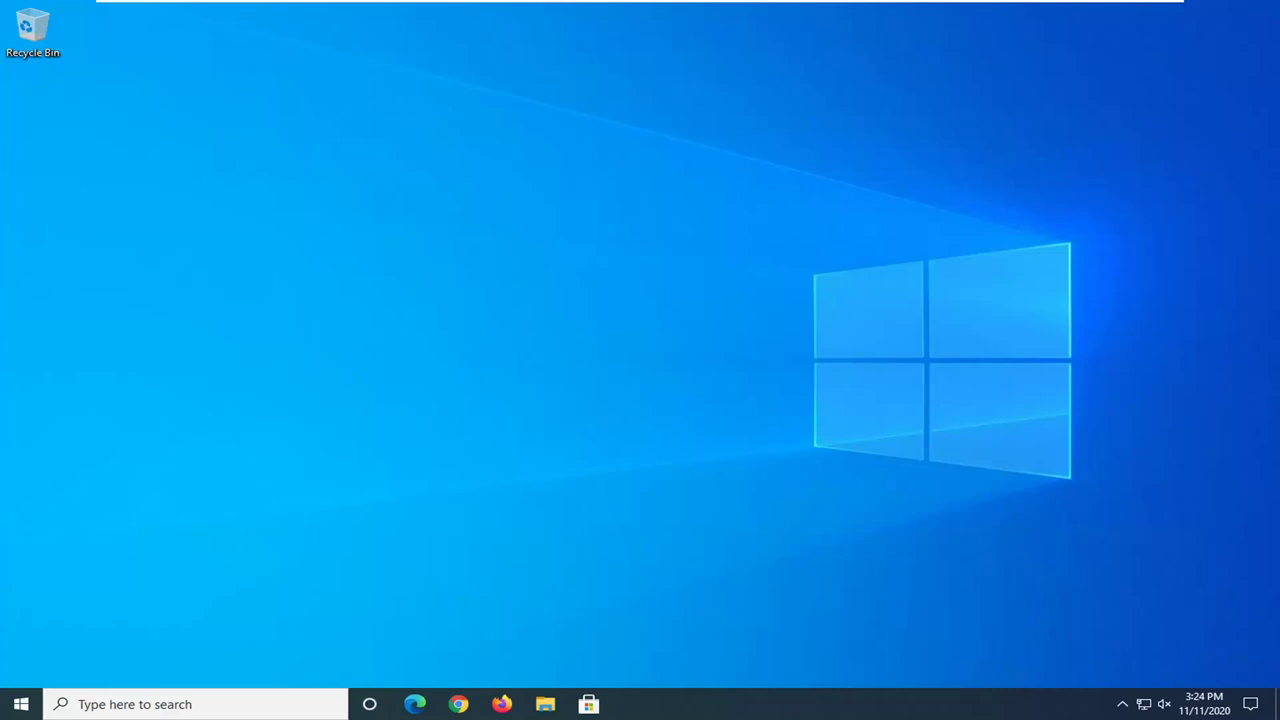
Search Windows for "services" and run the Services app as administrator.
click(10, 708)
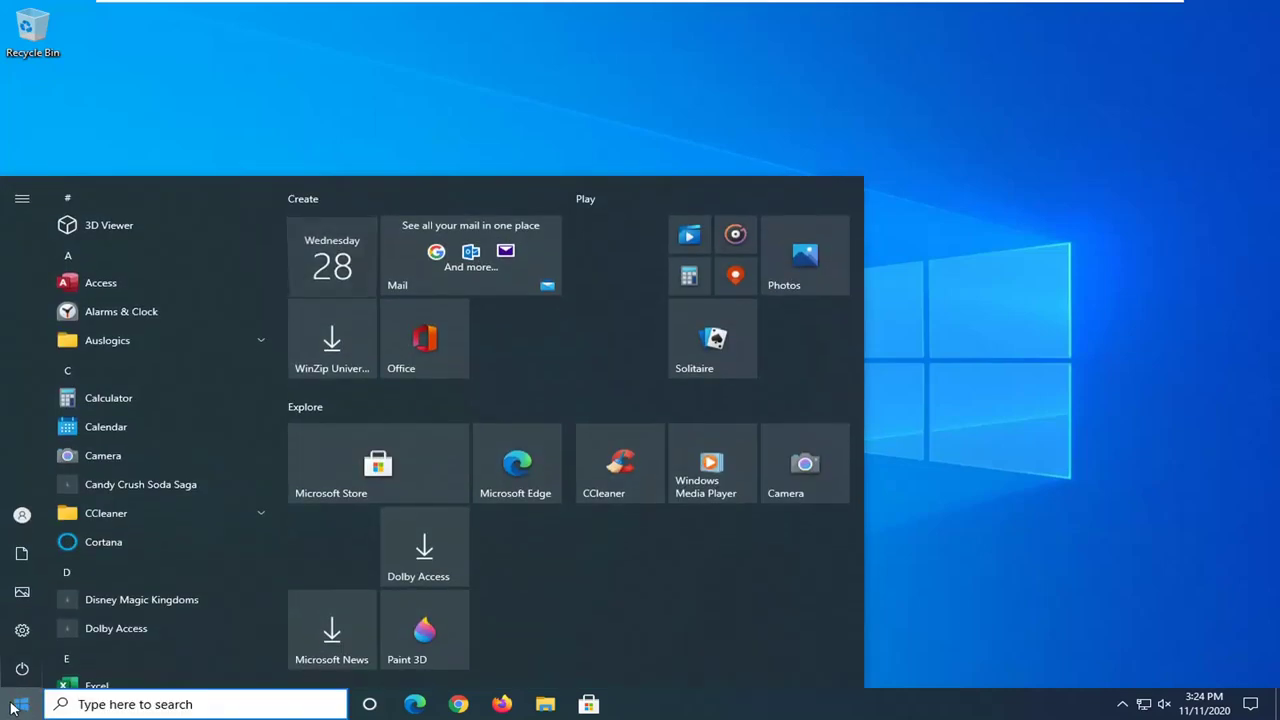
text(services)
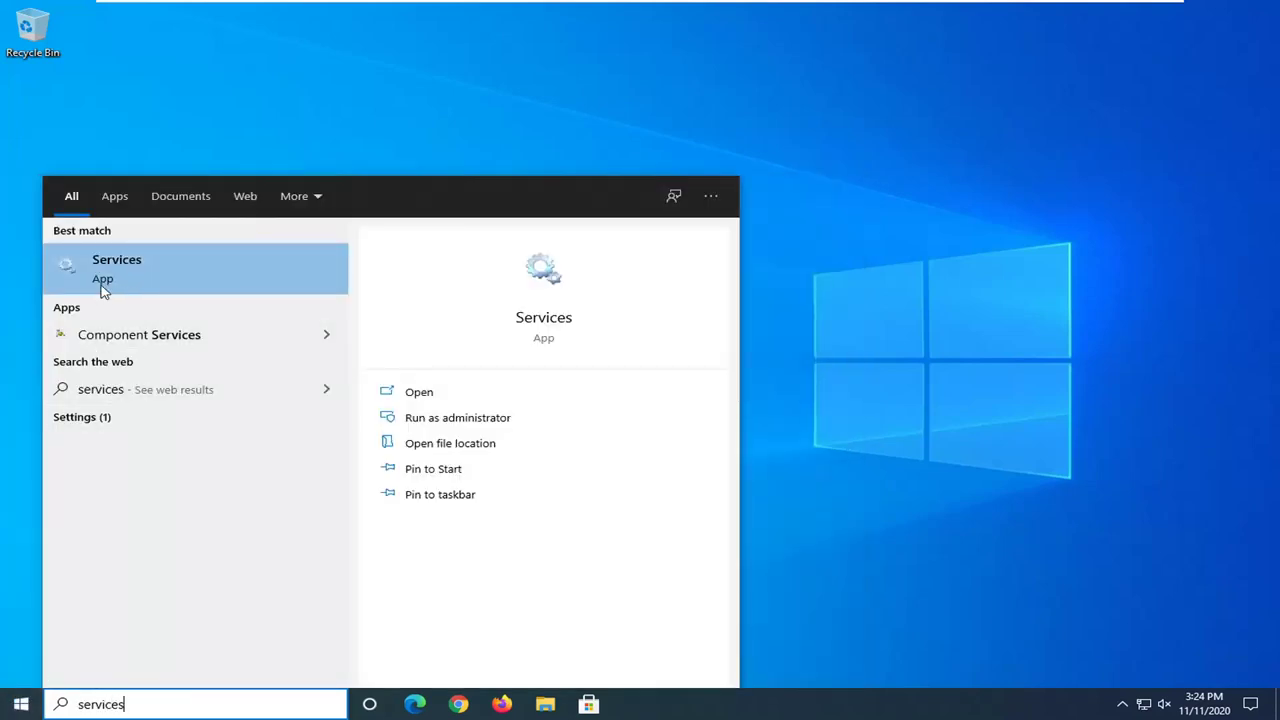
right_click(112, 270)
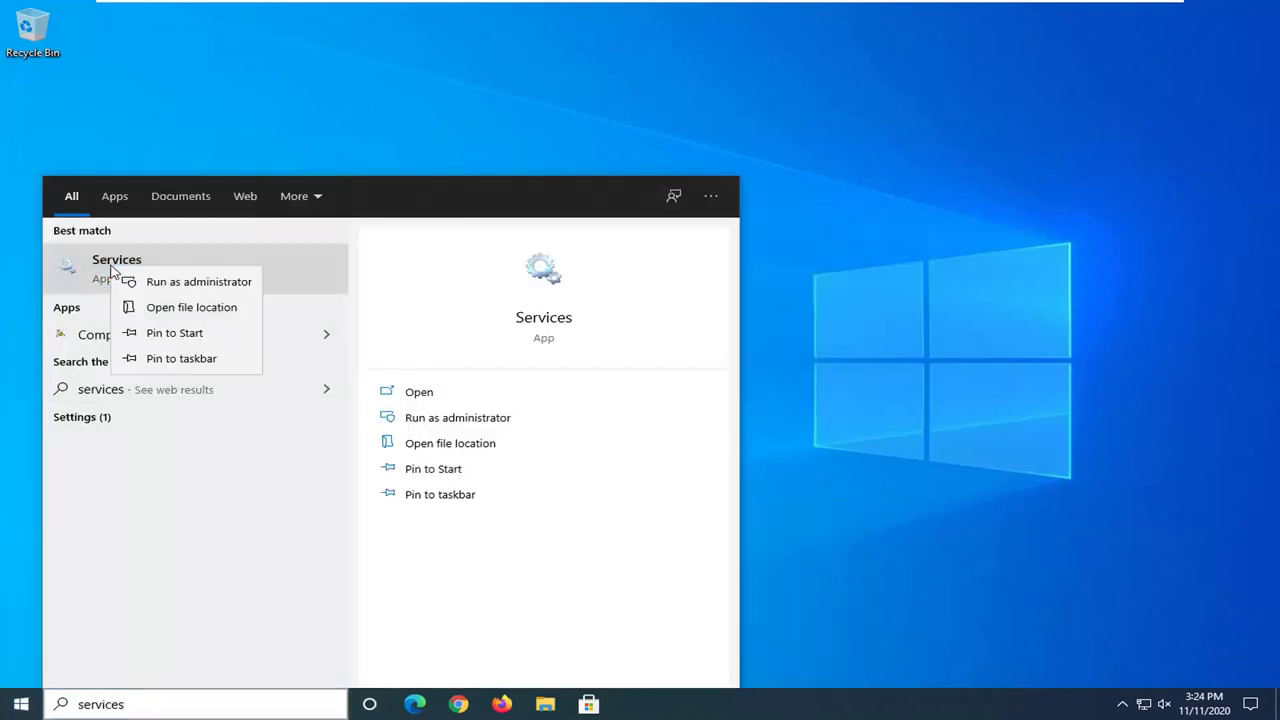
click(191, 284)
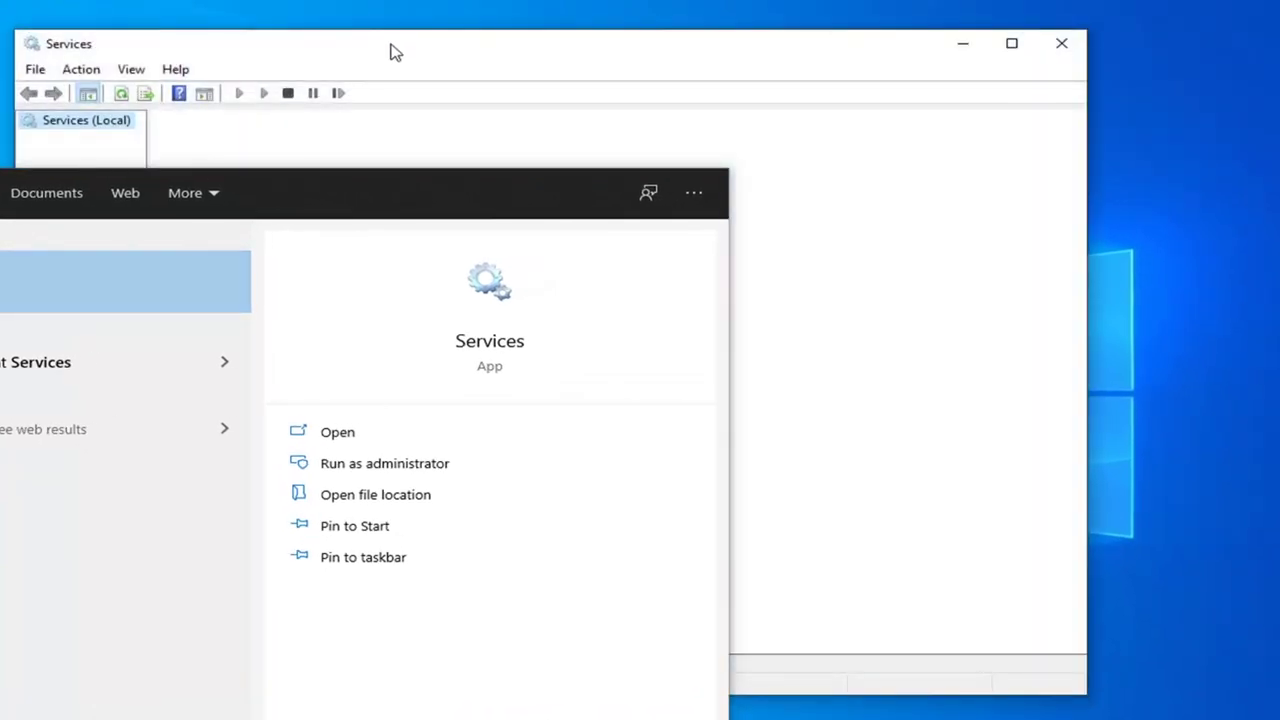
click(477, 63)
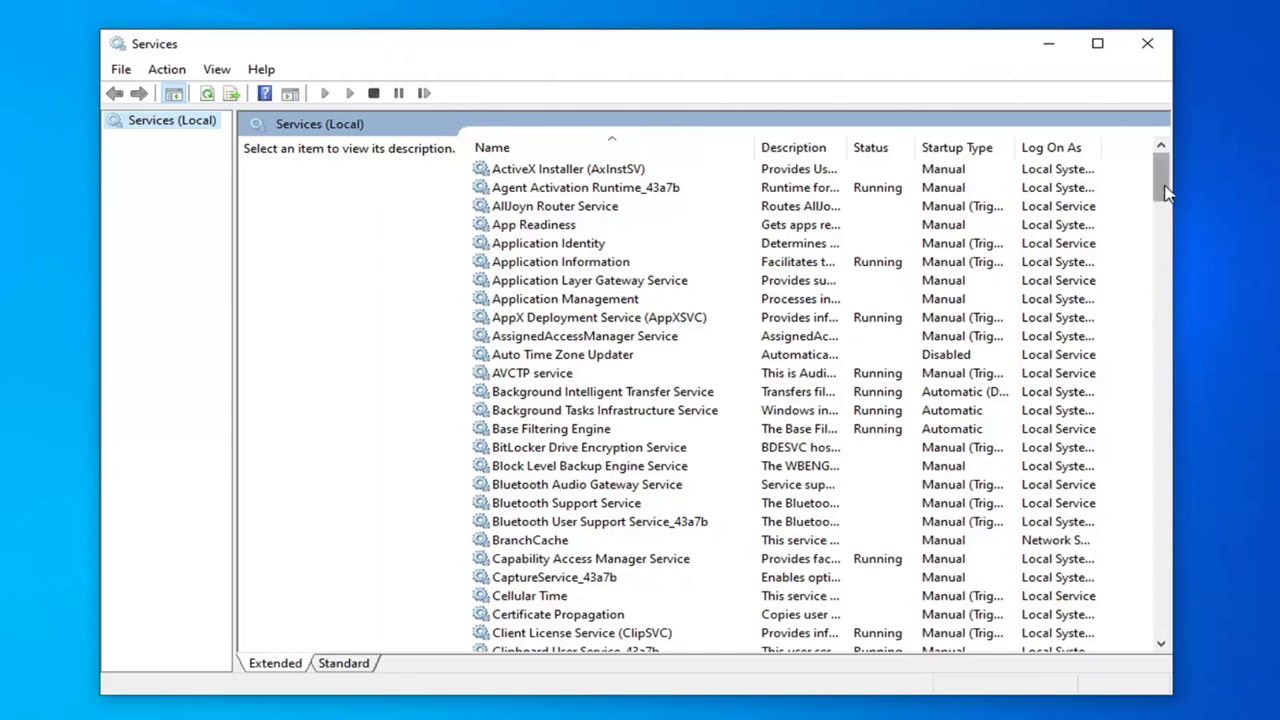
Stop the Windows Audio service together with its dependent service, start it again and accept its properties.
drag(1164, 178, 1162, 603)
scroll(643, 477, up, 7)
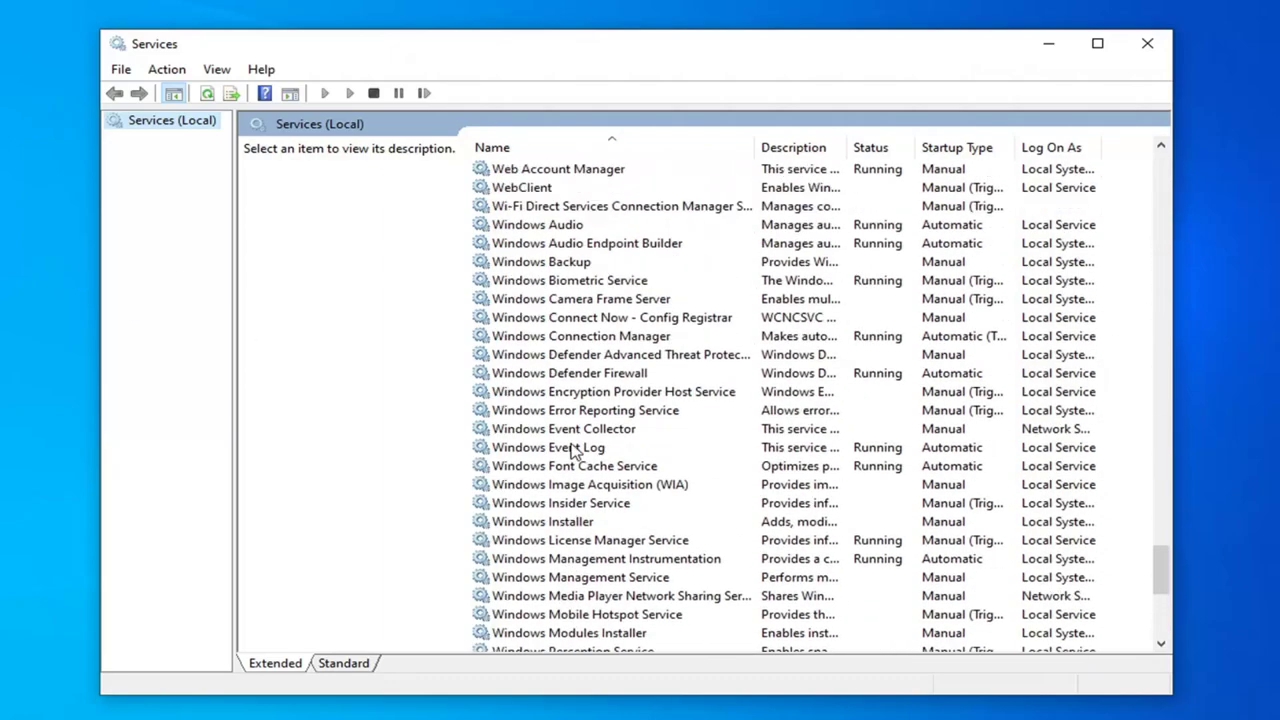
click(522, 283)
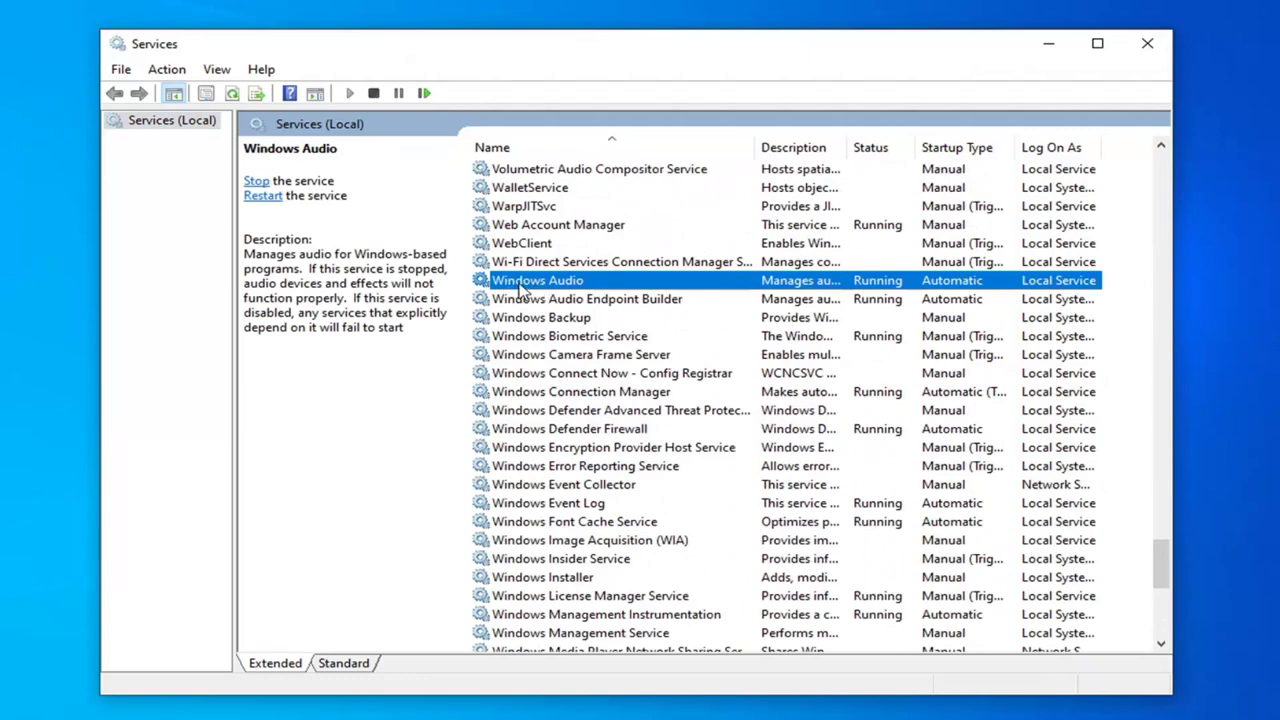
double_click(556, 286)
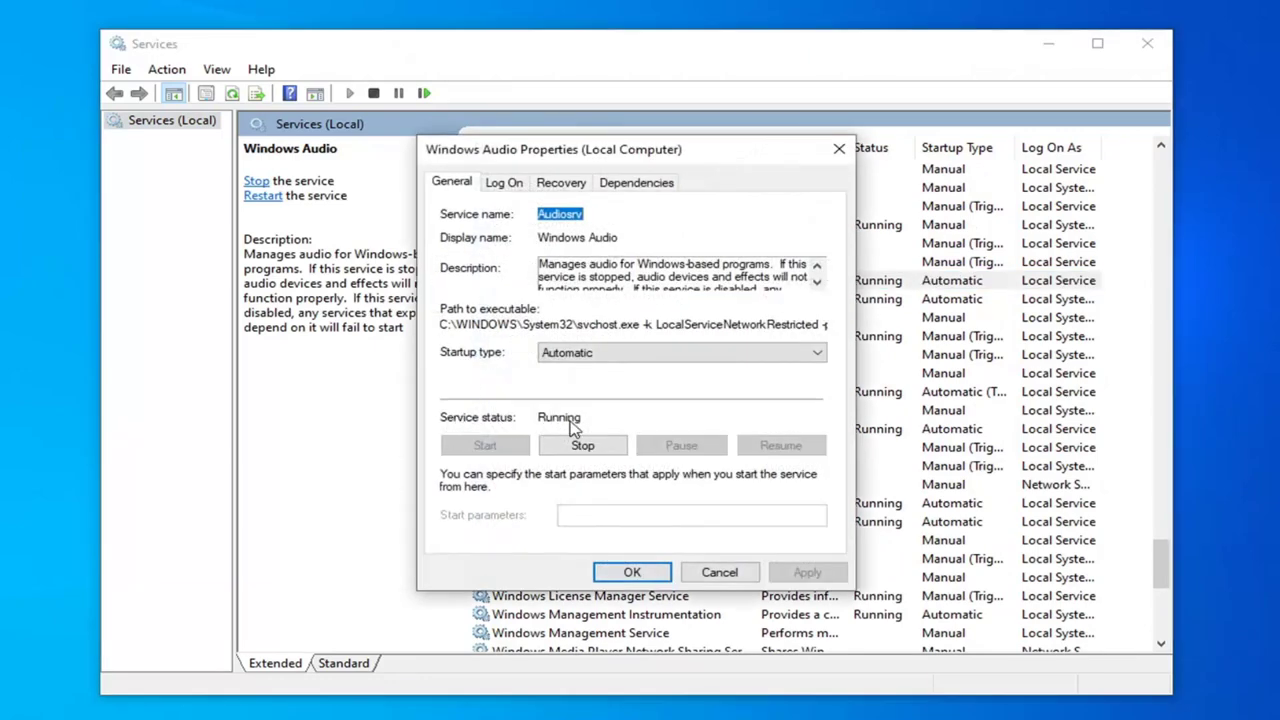
click(600, 446)
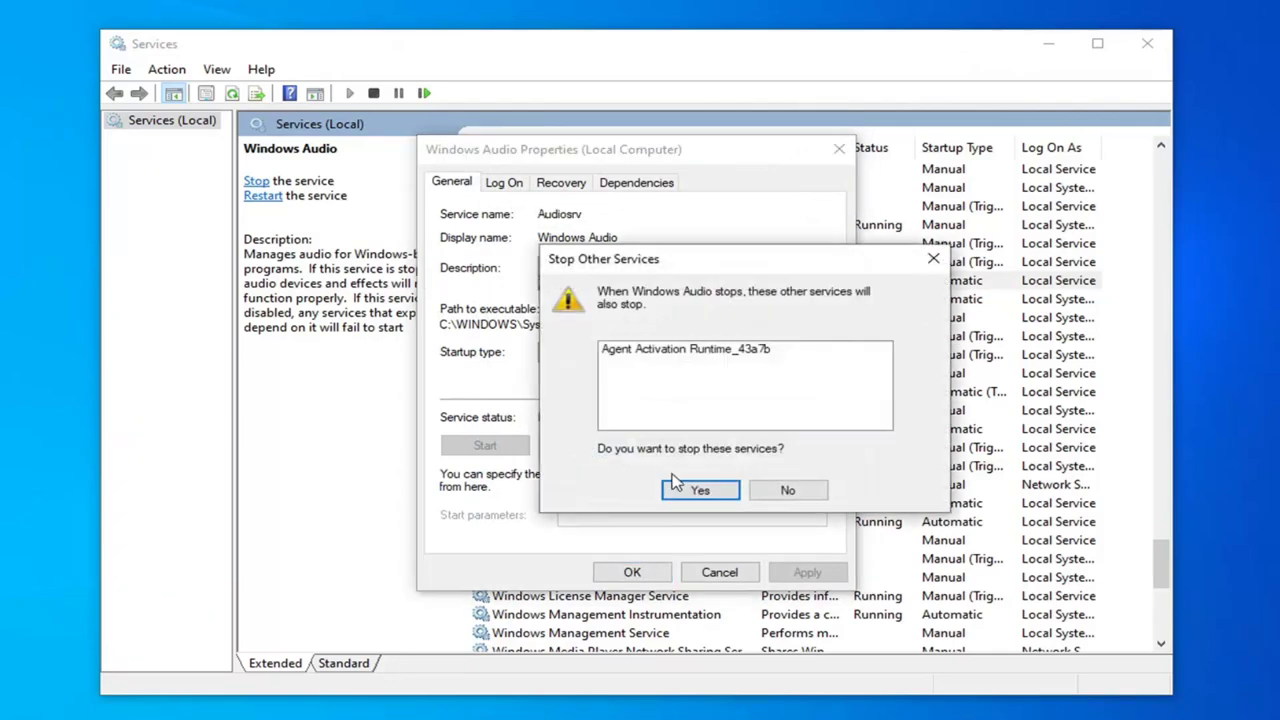
click(692, 490)
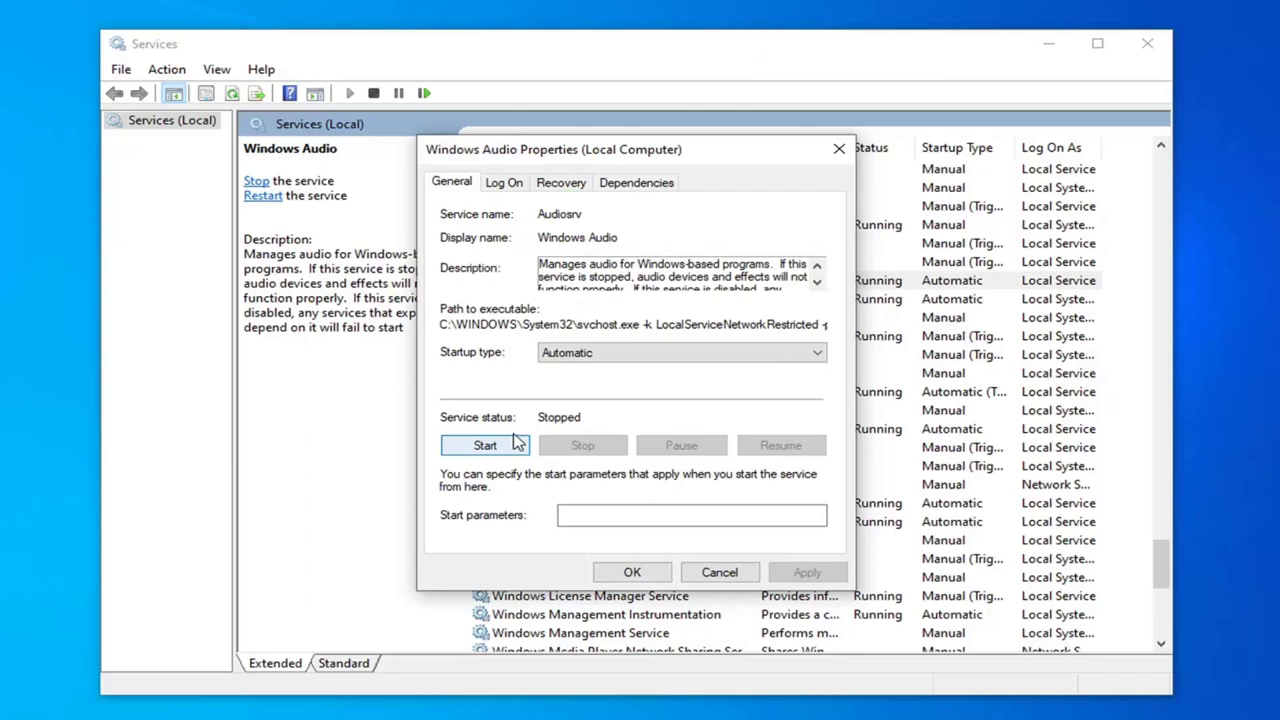
click(488, 446)
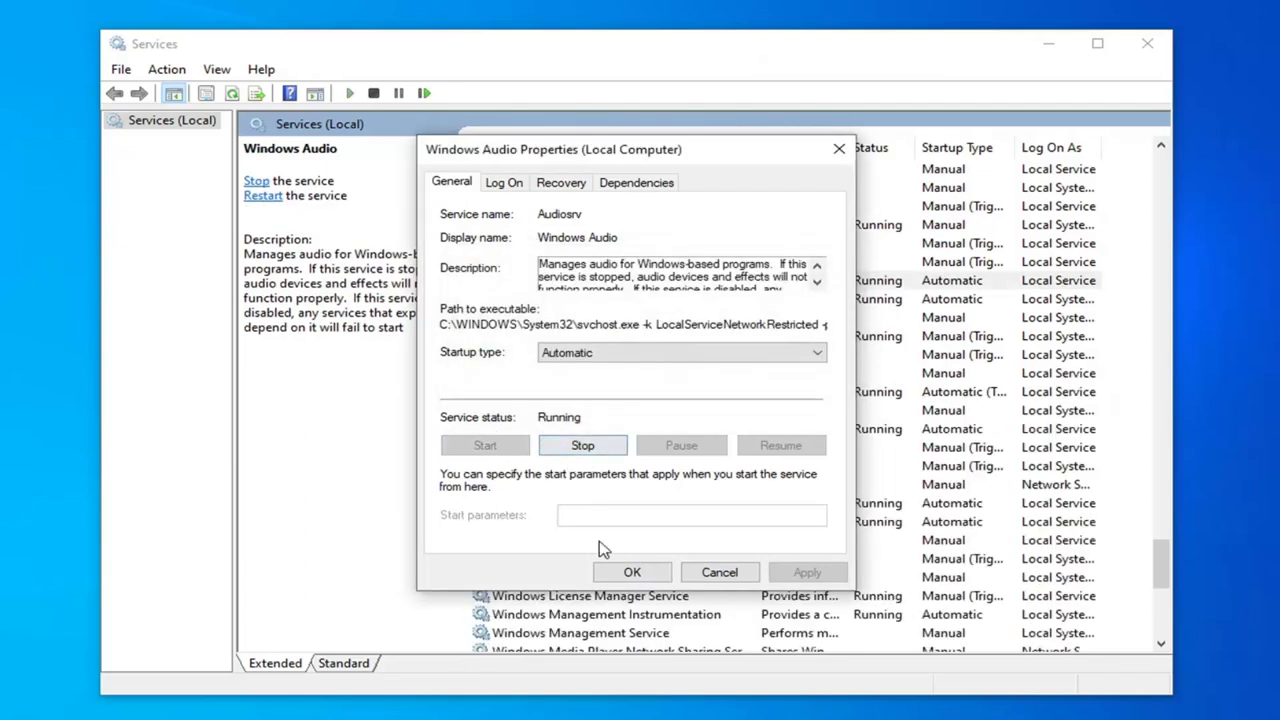
click(632, 572)
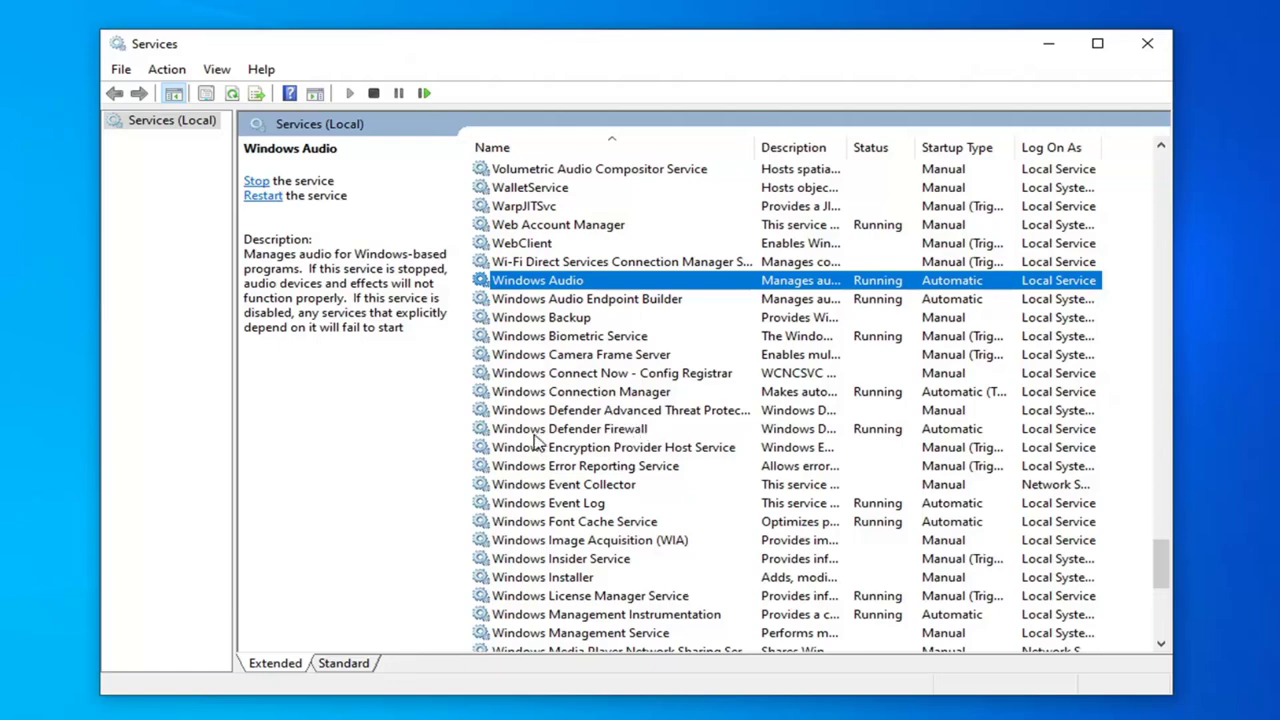
Set the Windows Audio Endpoint Builder service's startup type to Automatic, then stop and restart the service and apply the properties.
click(561, 300)
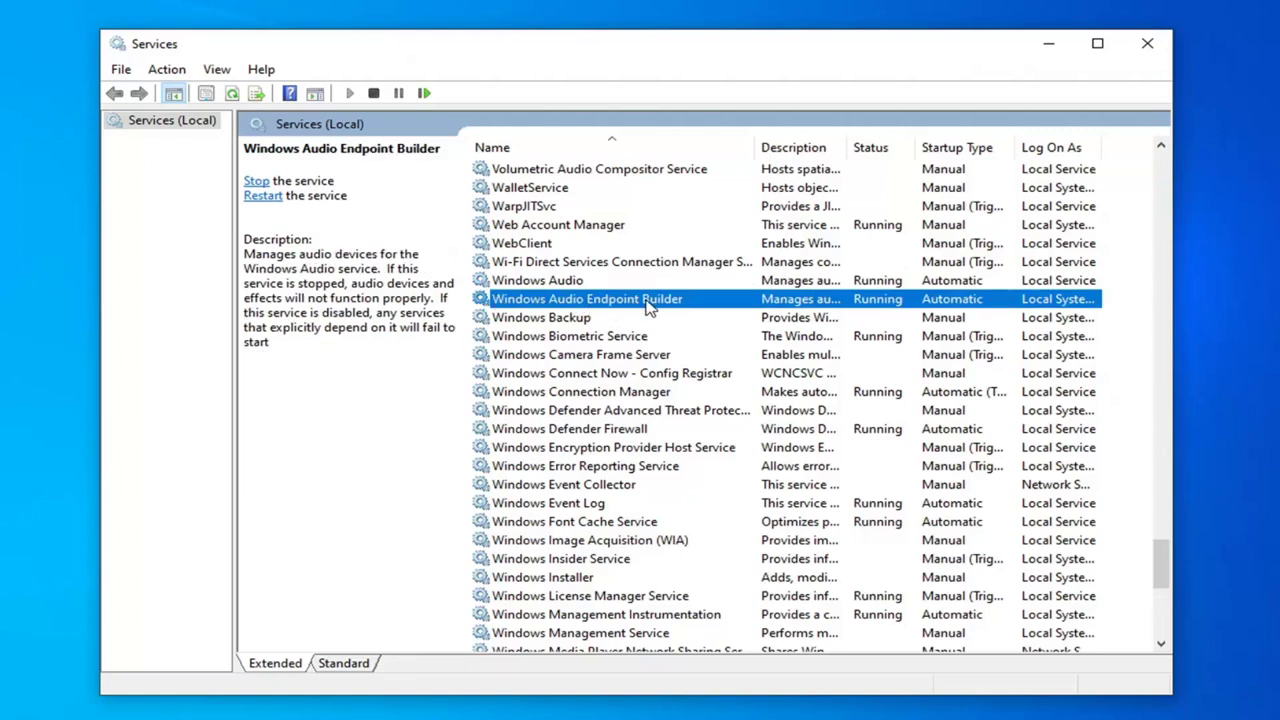
double_click(563, 300)
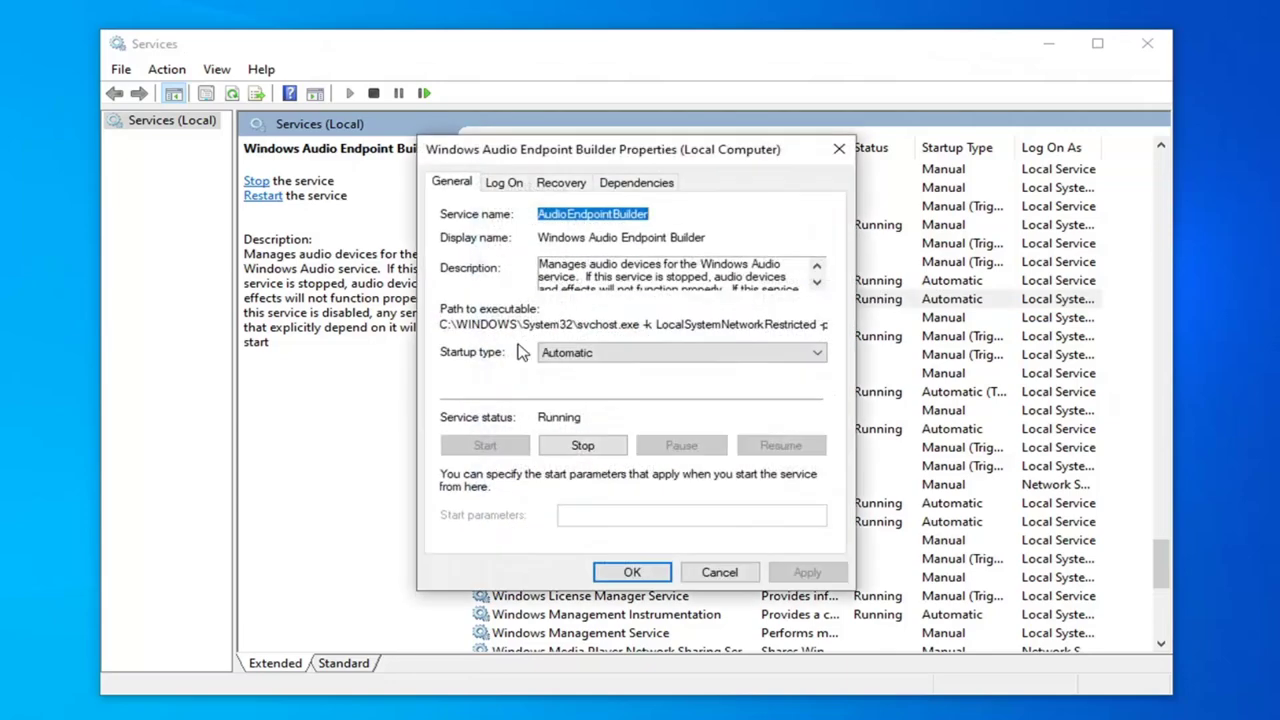
click(600, 358)
click(580, 383)
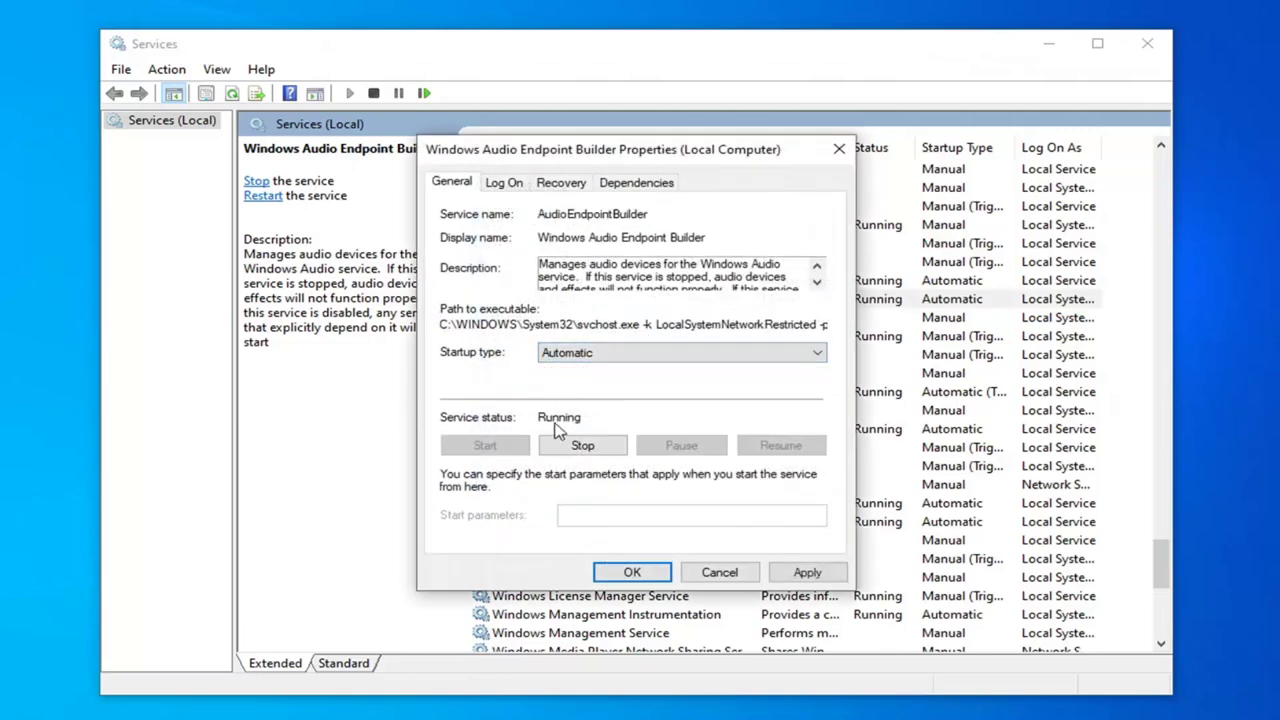
click(582, 446)
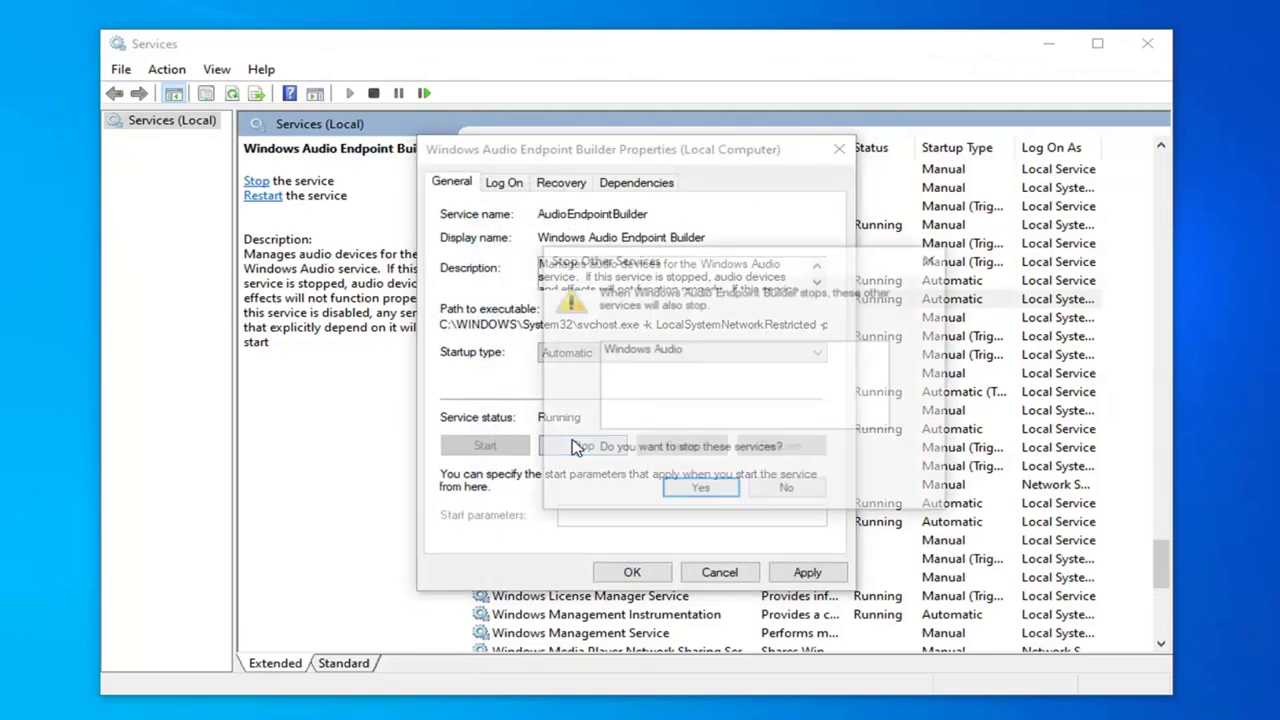
click(700, 489)
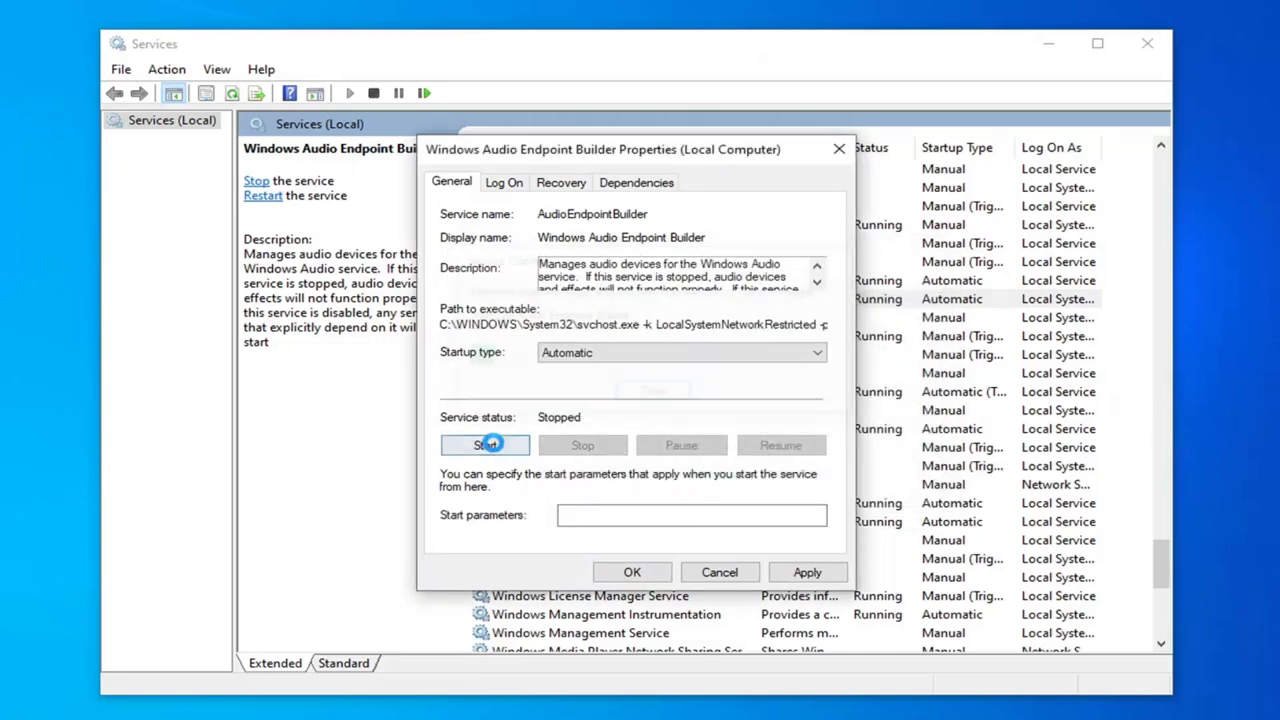
click(486, 446)
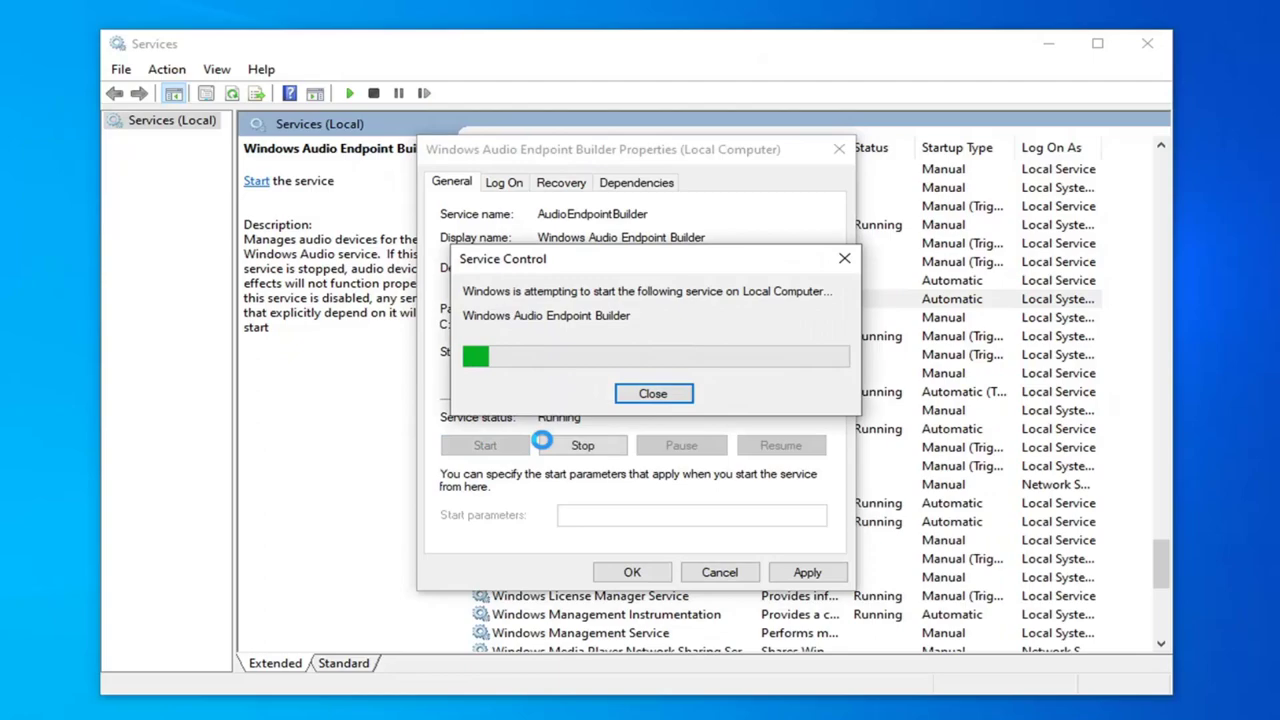
click(807, 572)
click(623, 571)
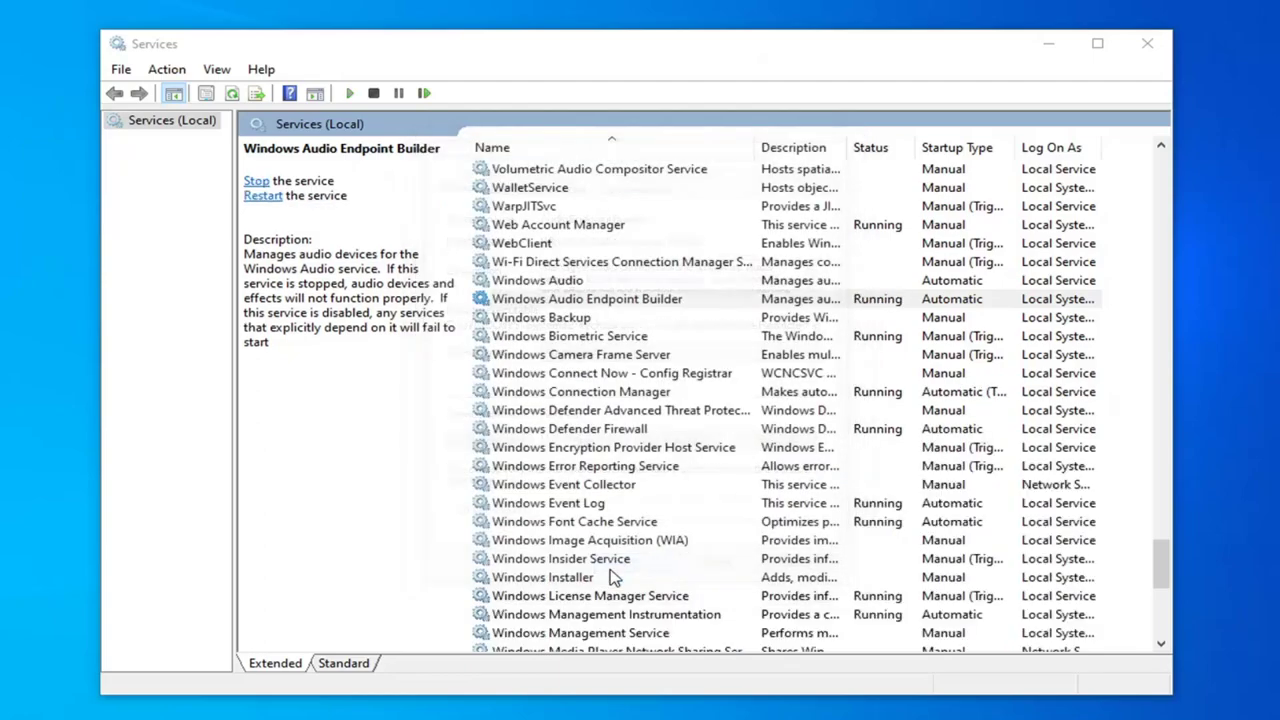
Check the startup type and status of the Remote Procedure Call (RPC) service in its properties, and close Services.
scroll(1157, 560, up, 1)
drag(1160, 560, 1122, 288)
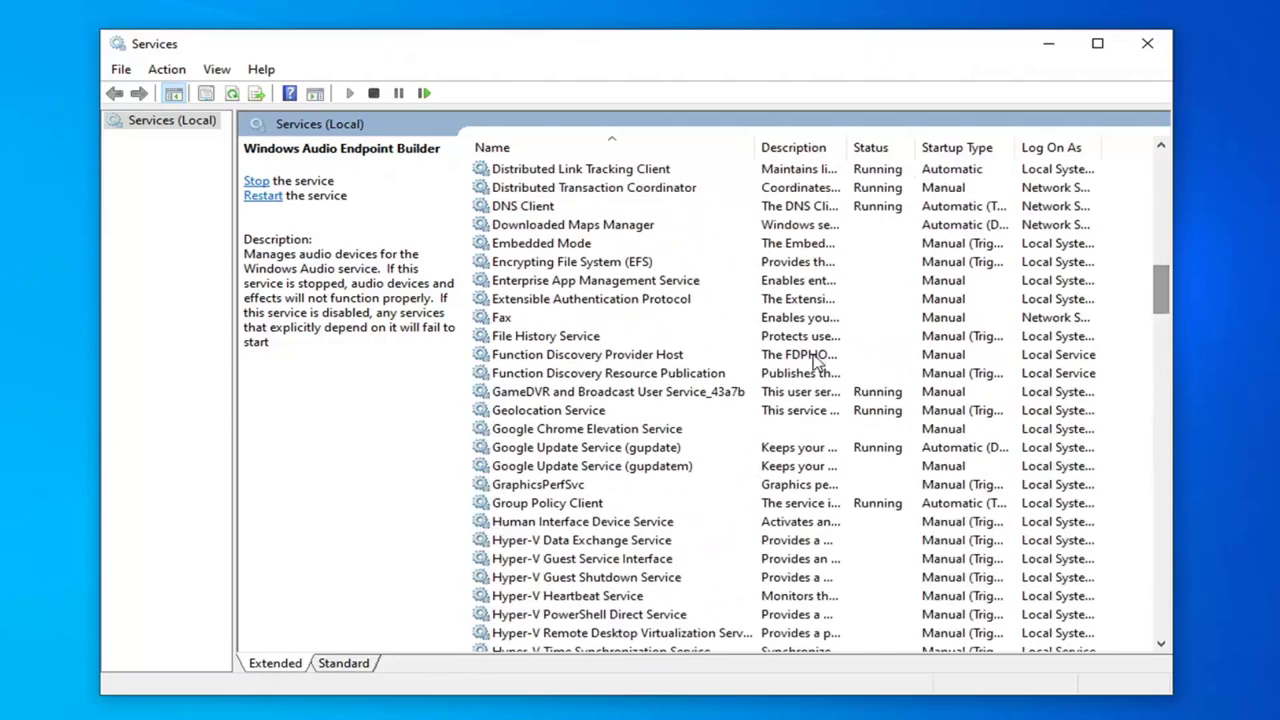
scroll(737, 409, down, 12)
scroll(712, 410, down, 8)
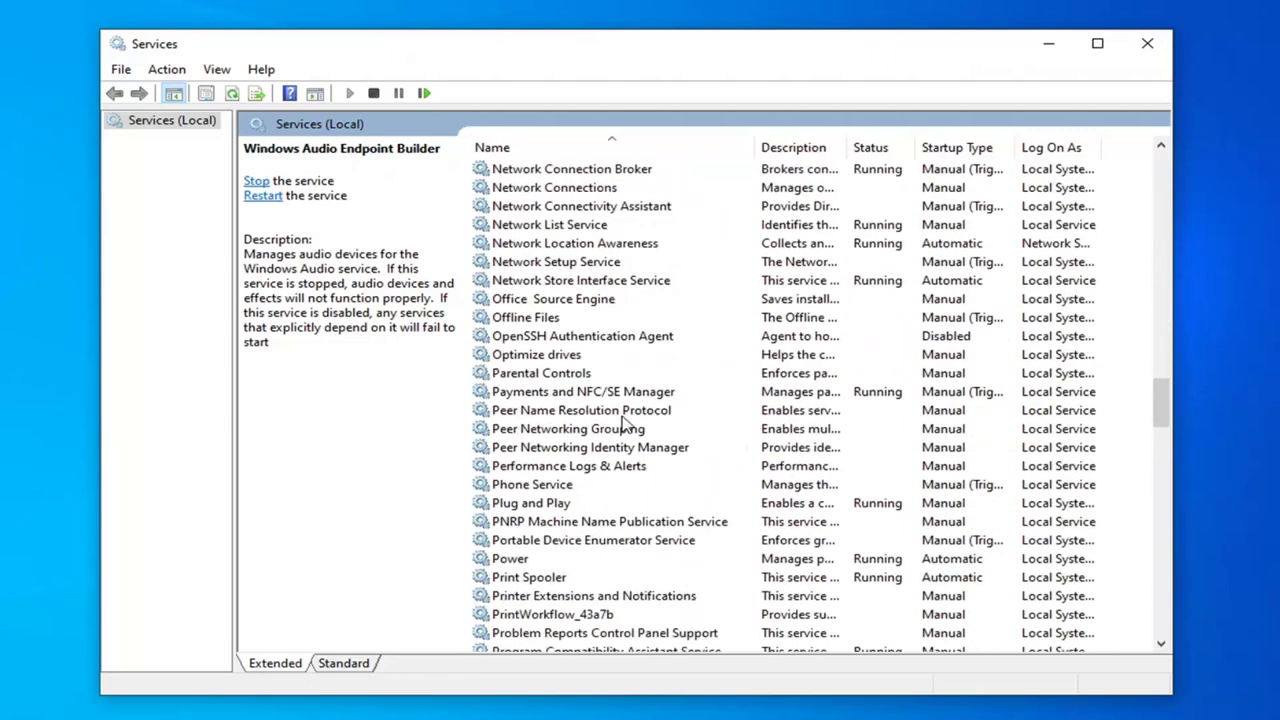
scroll(548, 415, up, 1)
scroll(545, 420, down, 4)
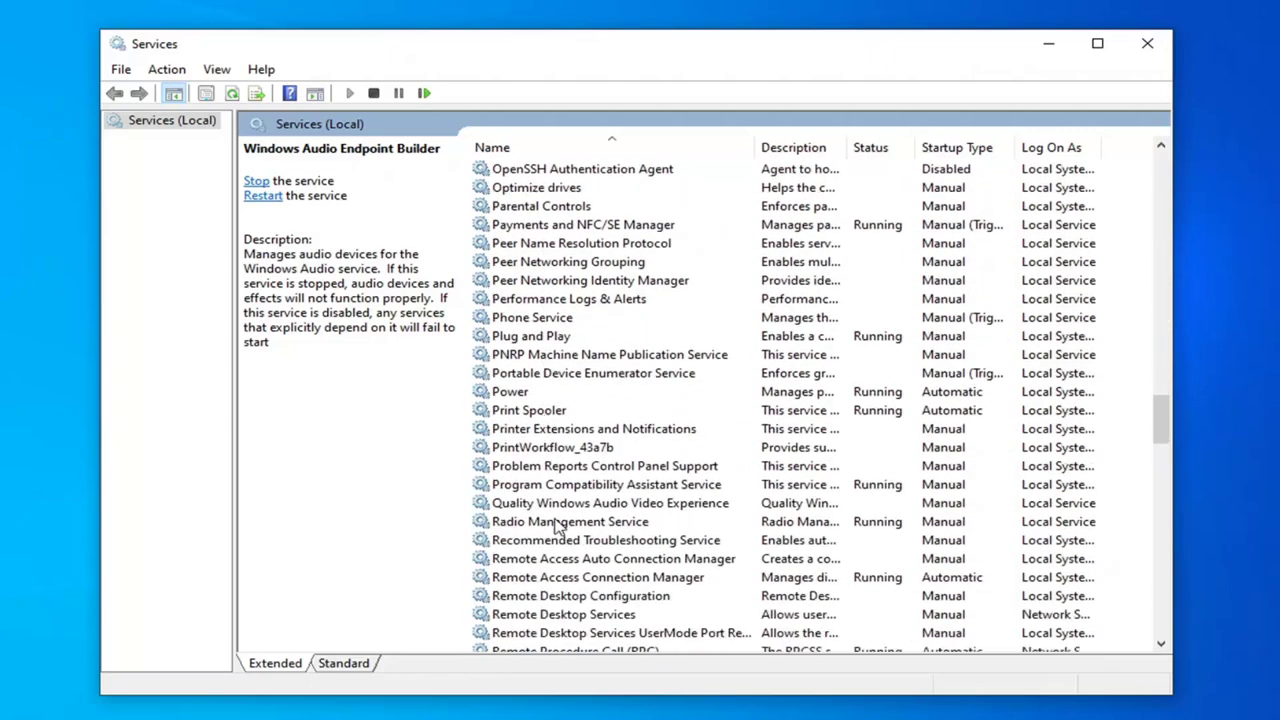
scroll(565, 592, down, 2)
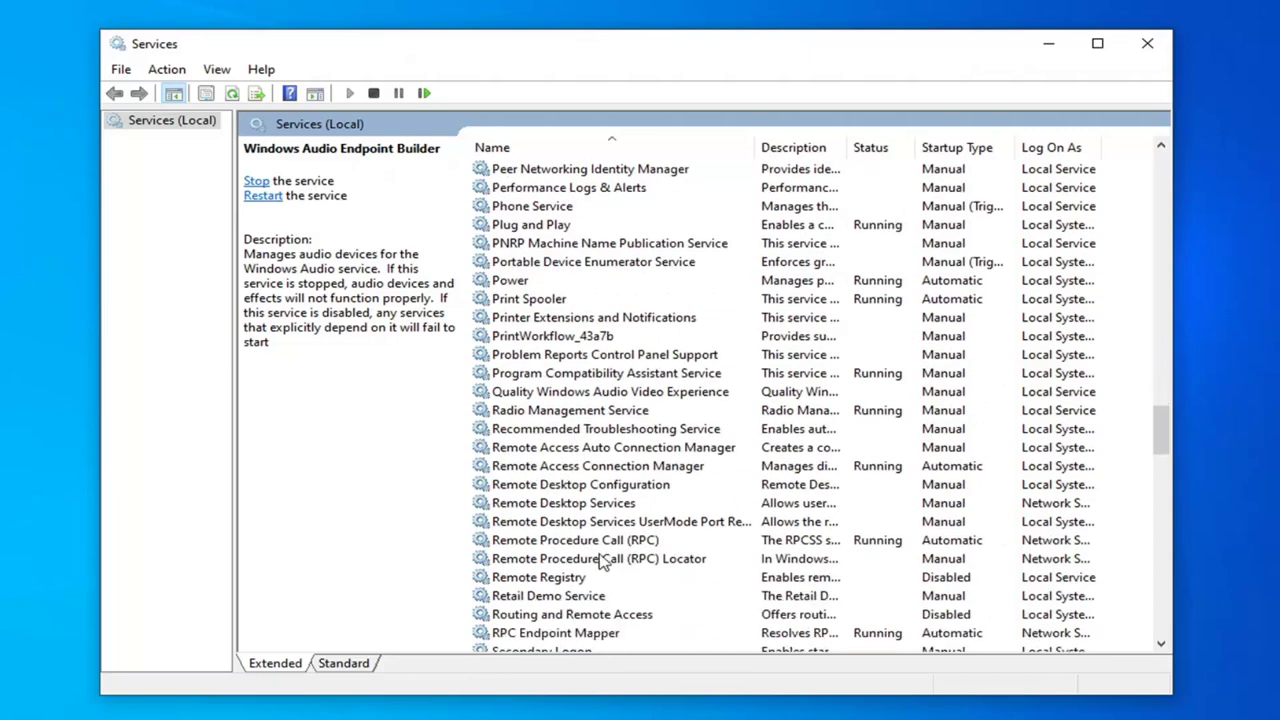
click(547, 542)
double_click(585, 541)
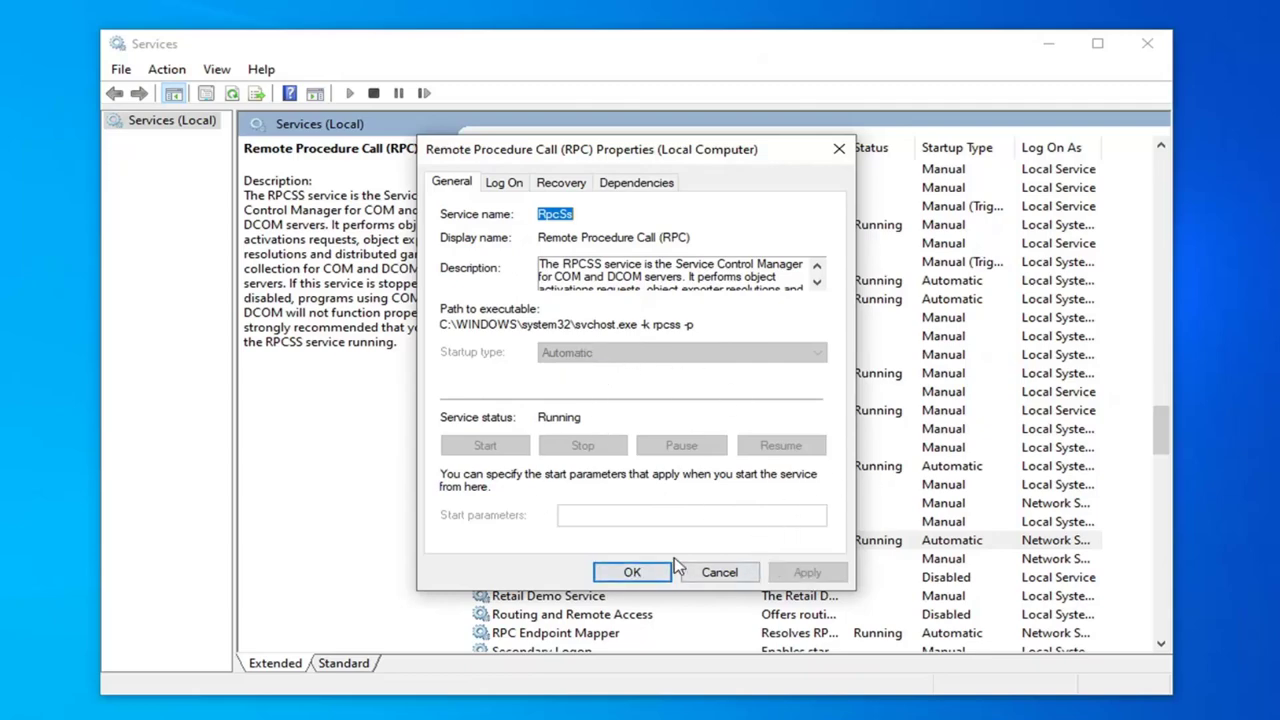
click(632, 572)
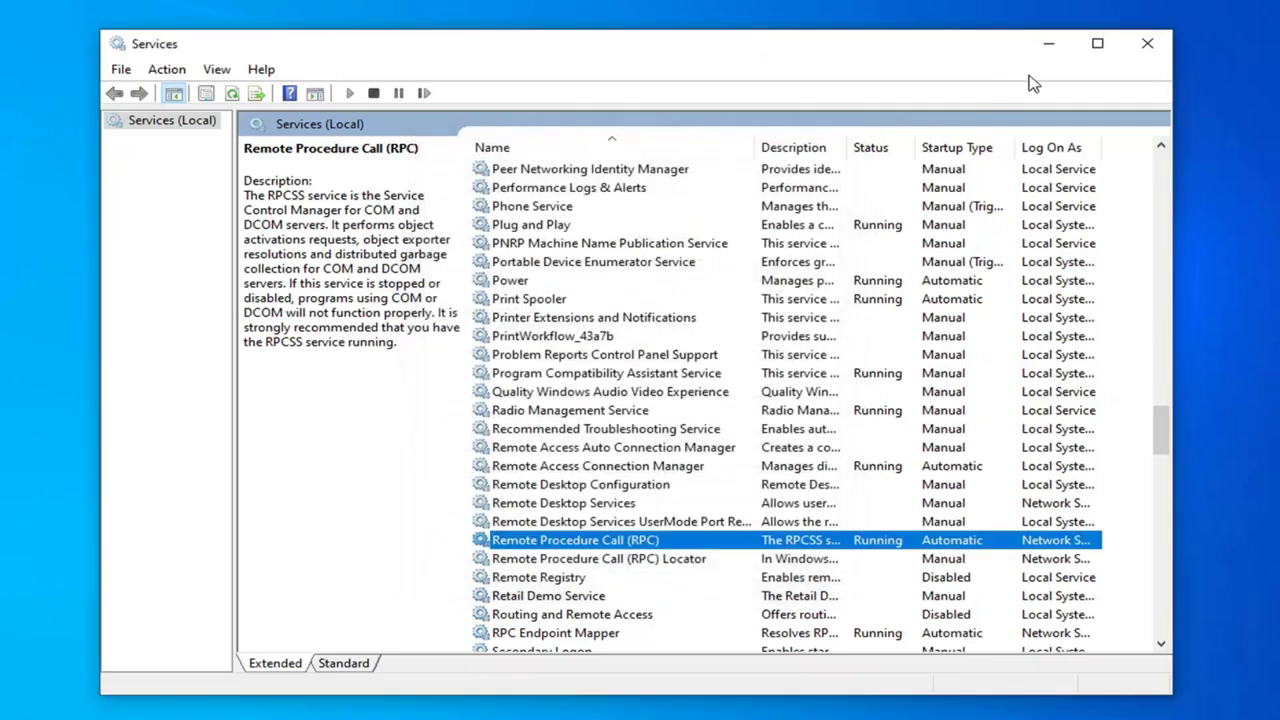
click(1147, 43)
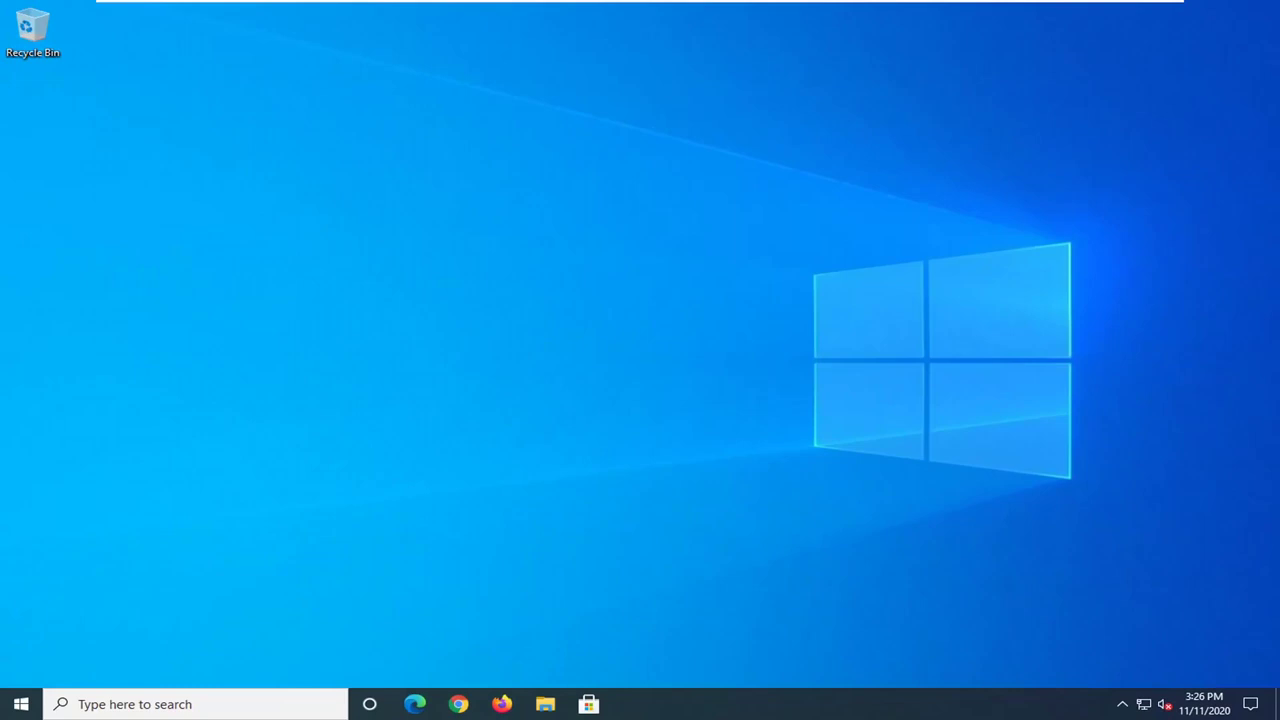
Search Windows for "troubleshoot", open Troubleshoot settings and show the additional troubleshooters.
click(22, 705)
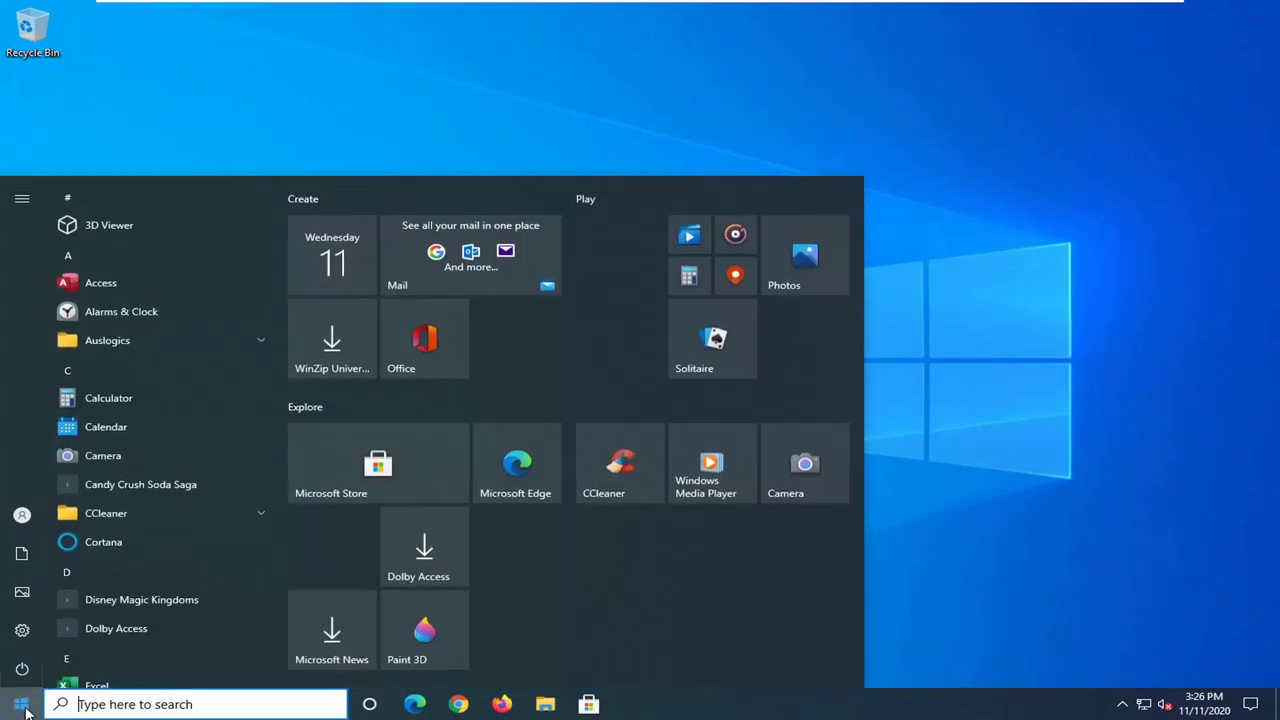
text(t)
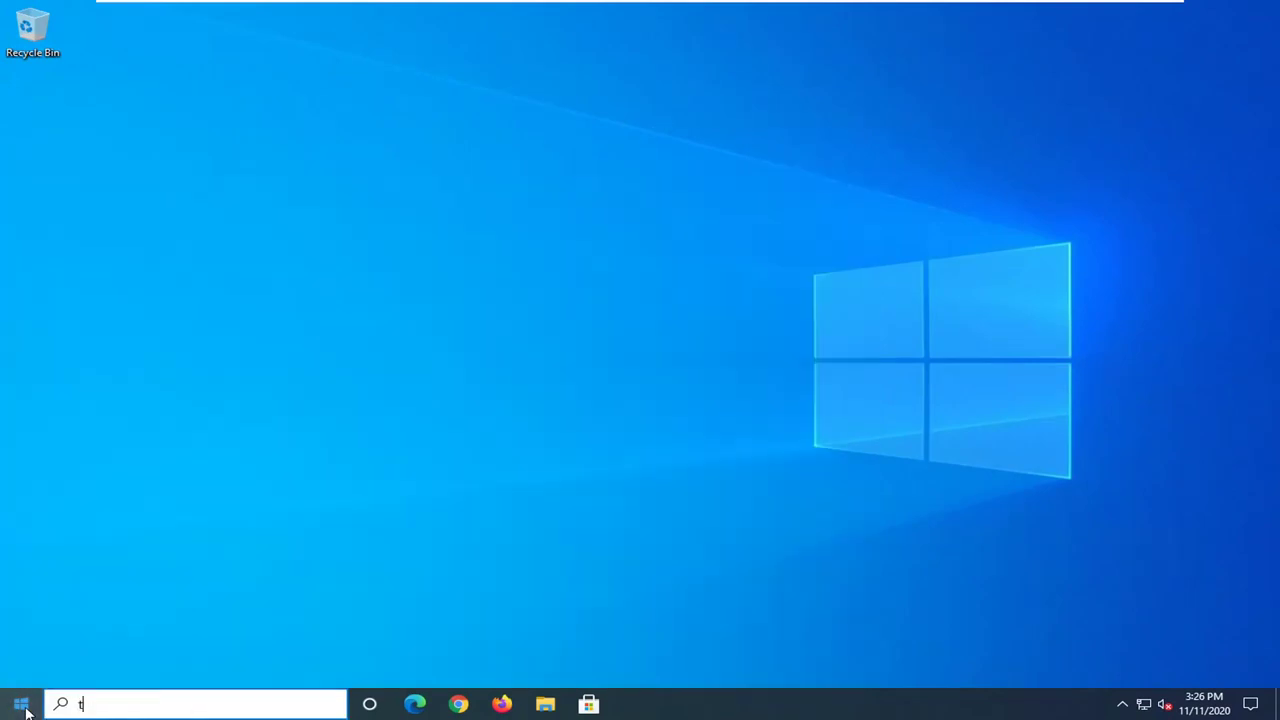
text(roubleshoot)
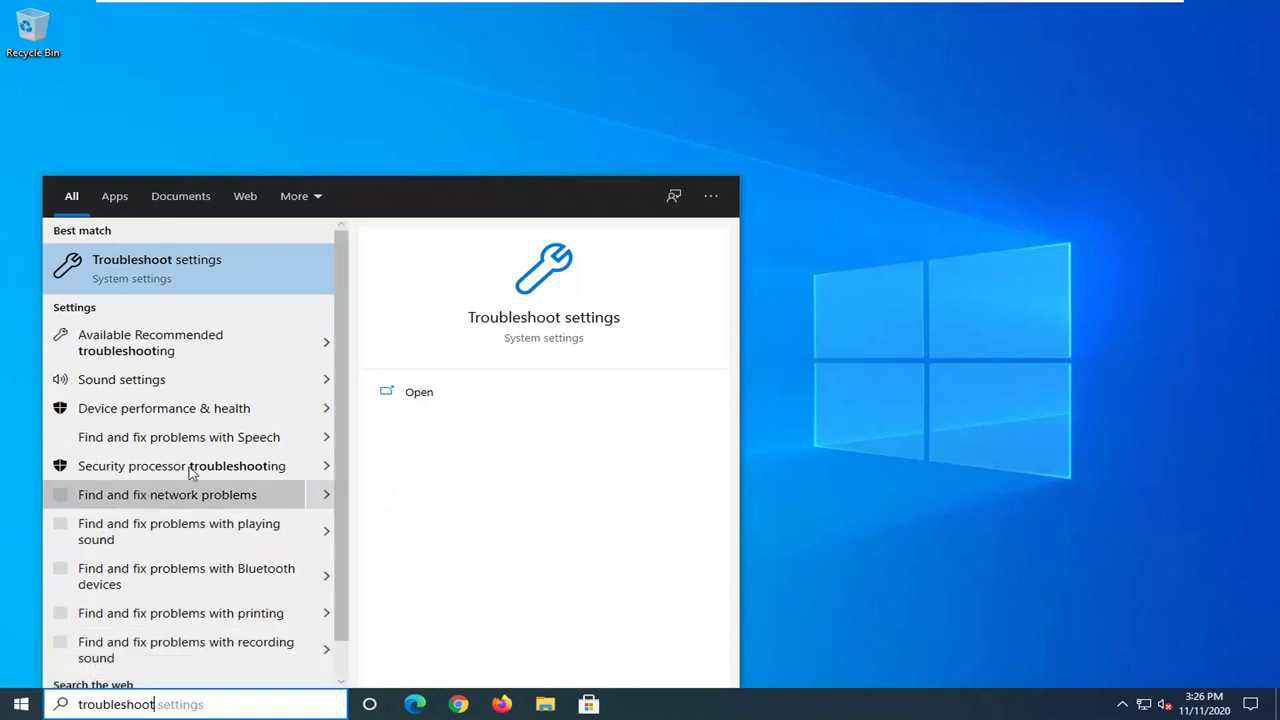
click(152, 276)
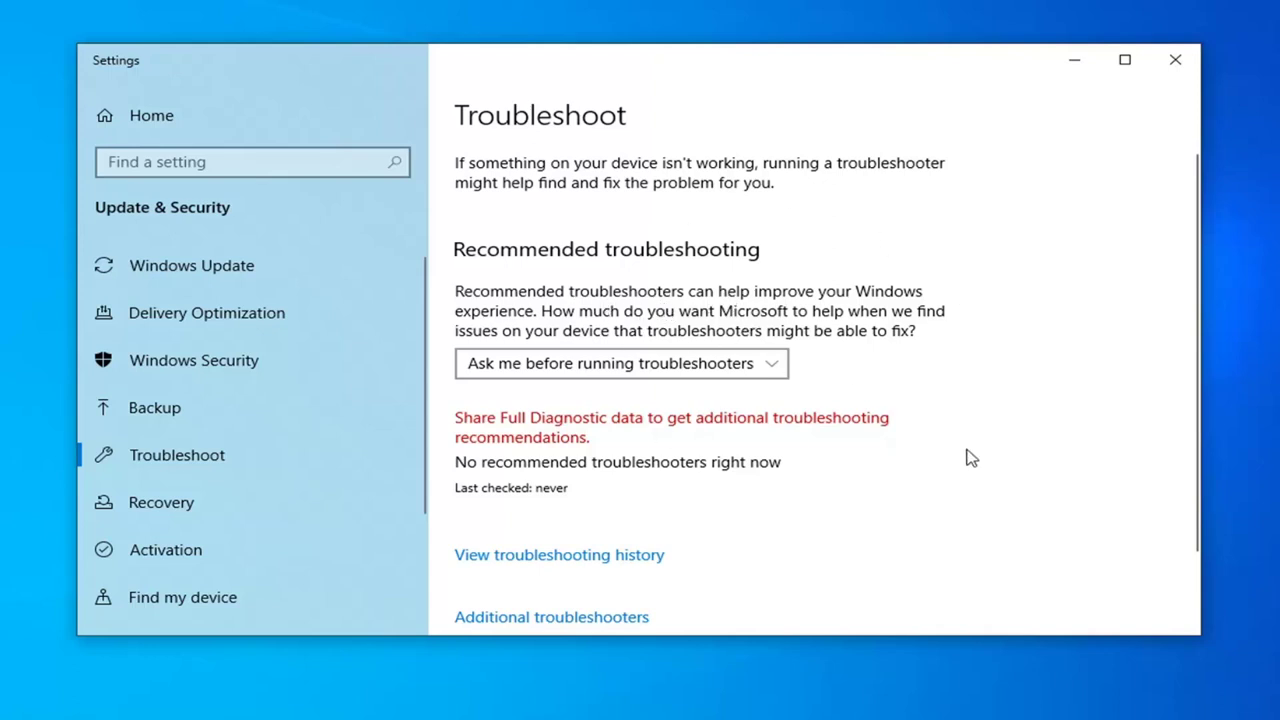
scroll(900, 360, down, 2)
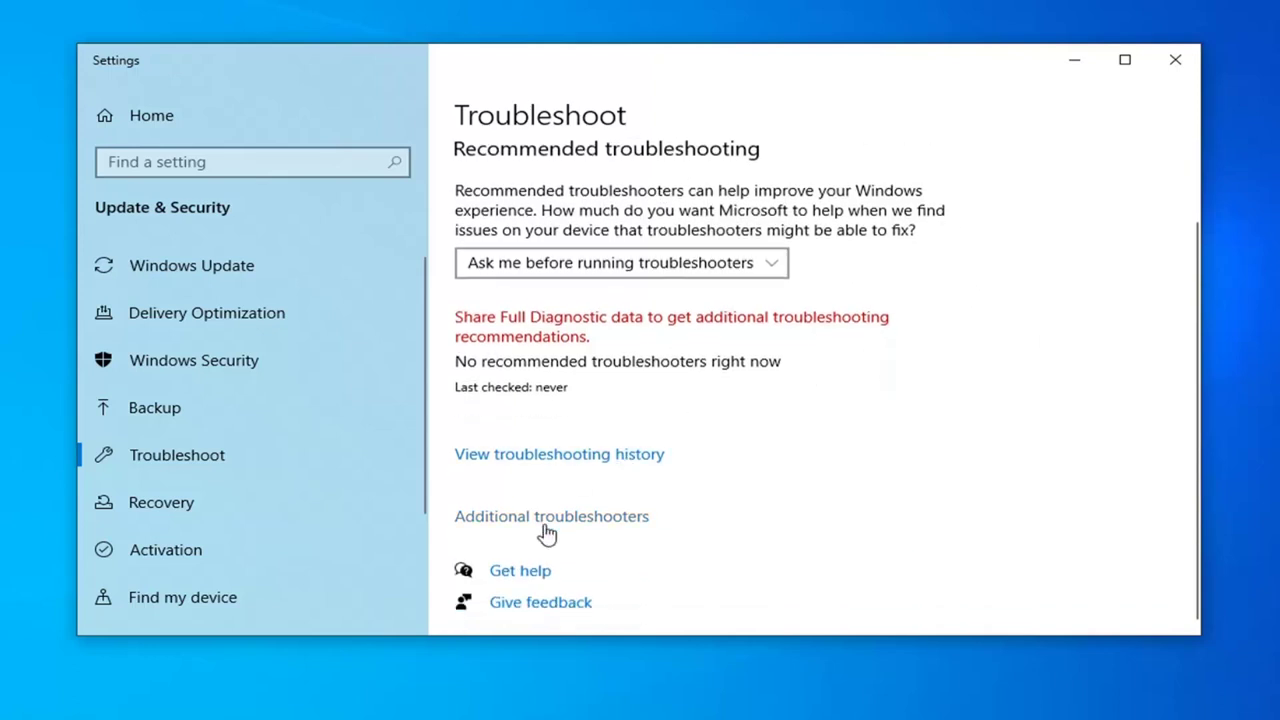
click(576, 518)
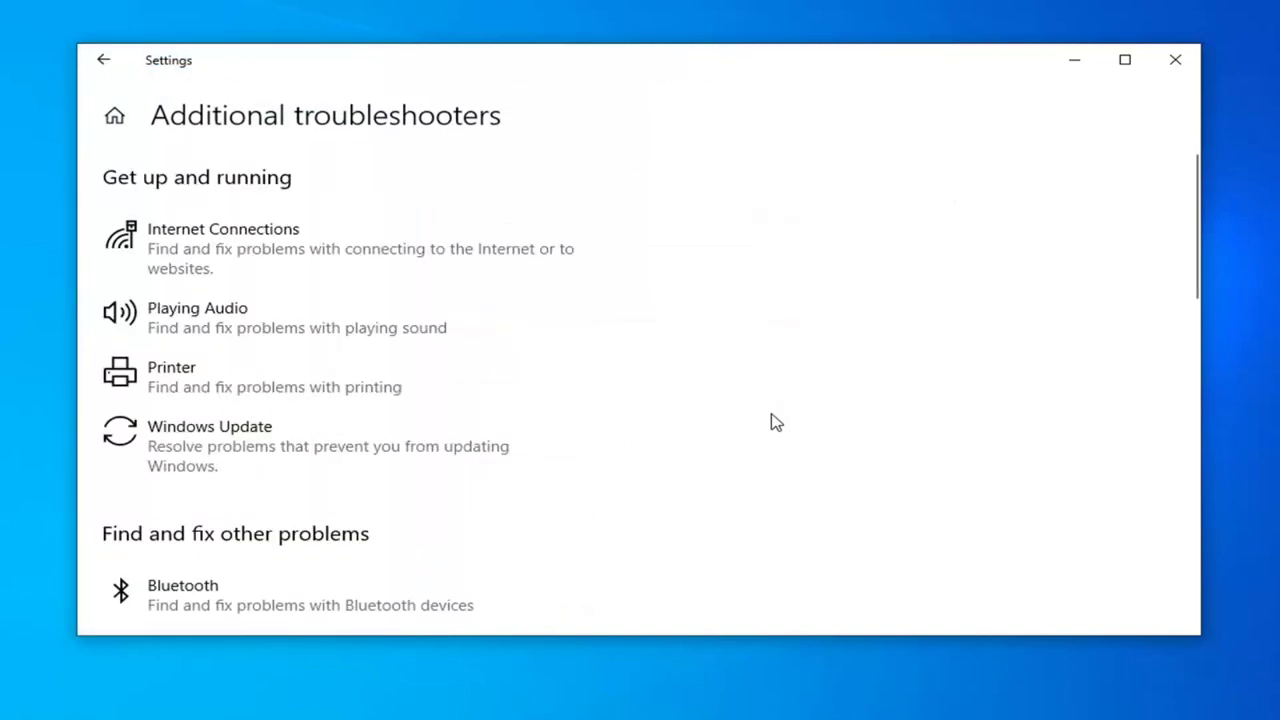
Run the Playing Audio troubleshooter, close it once troubleshooting has completed, and close Settings.
click(231, 345)
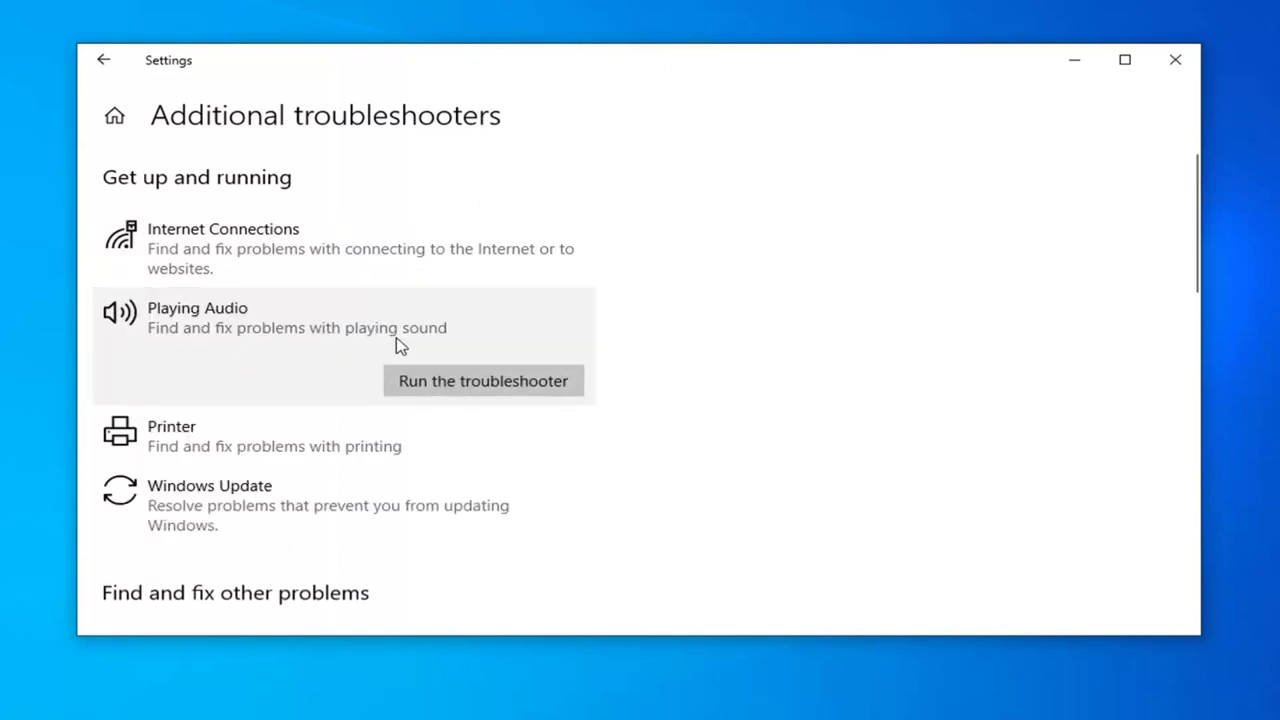
click(465, 383)
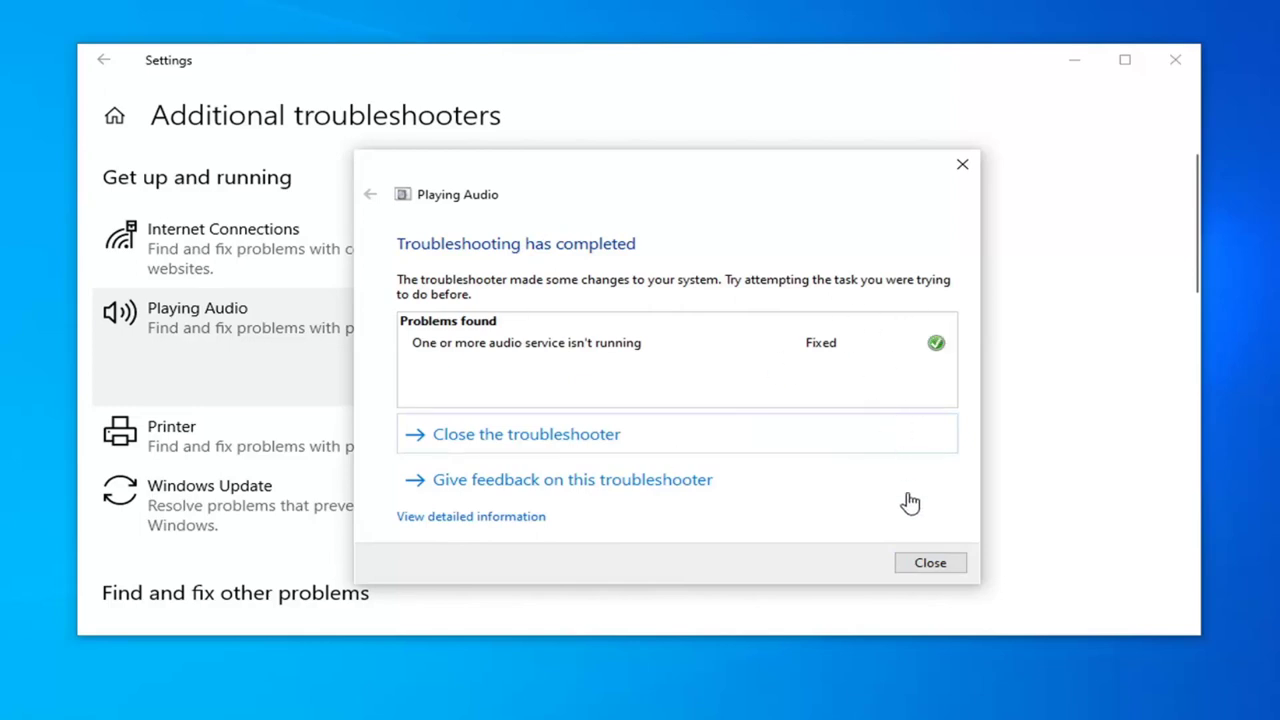
click(929, 566)
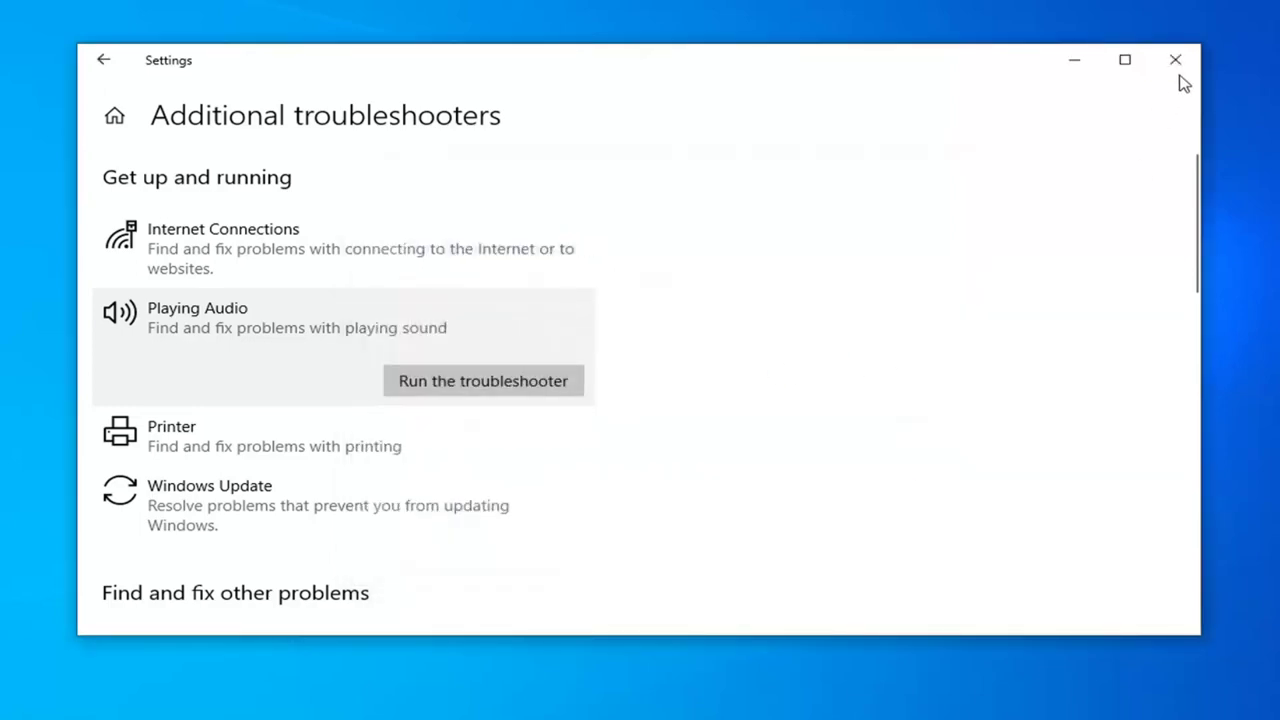
click(1175, 60)
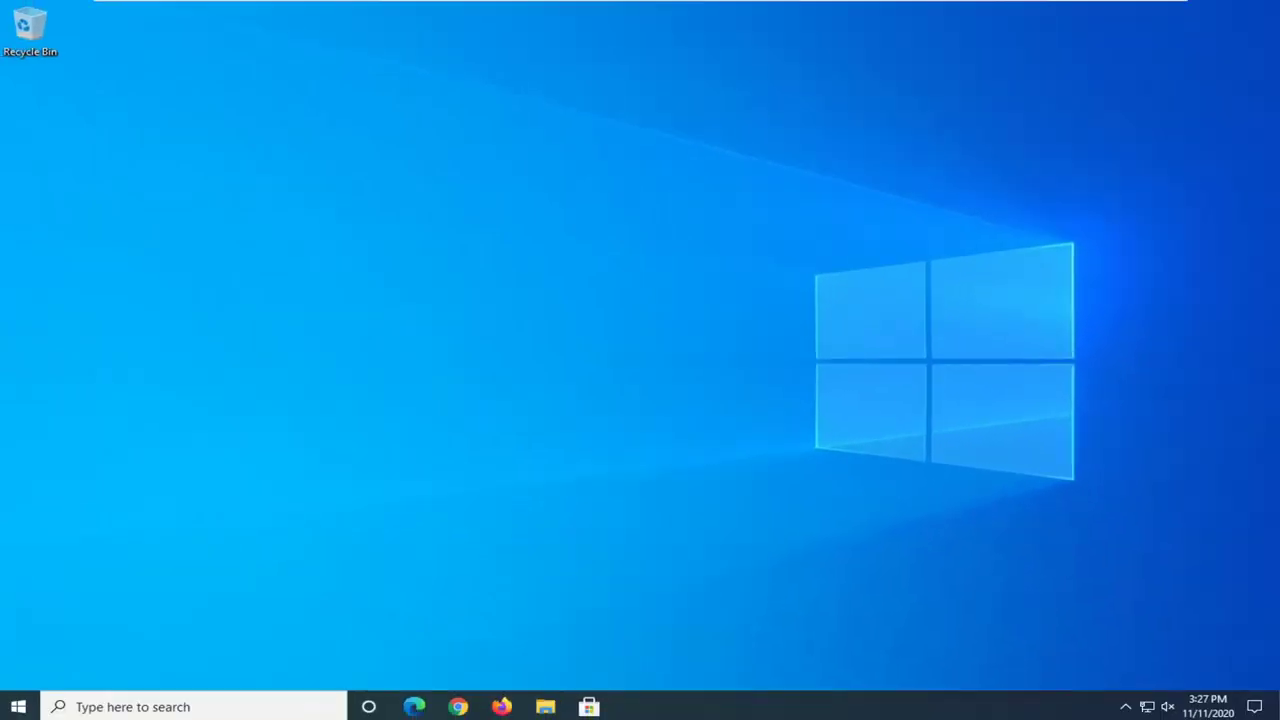